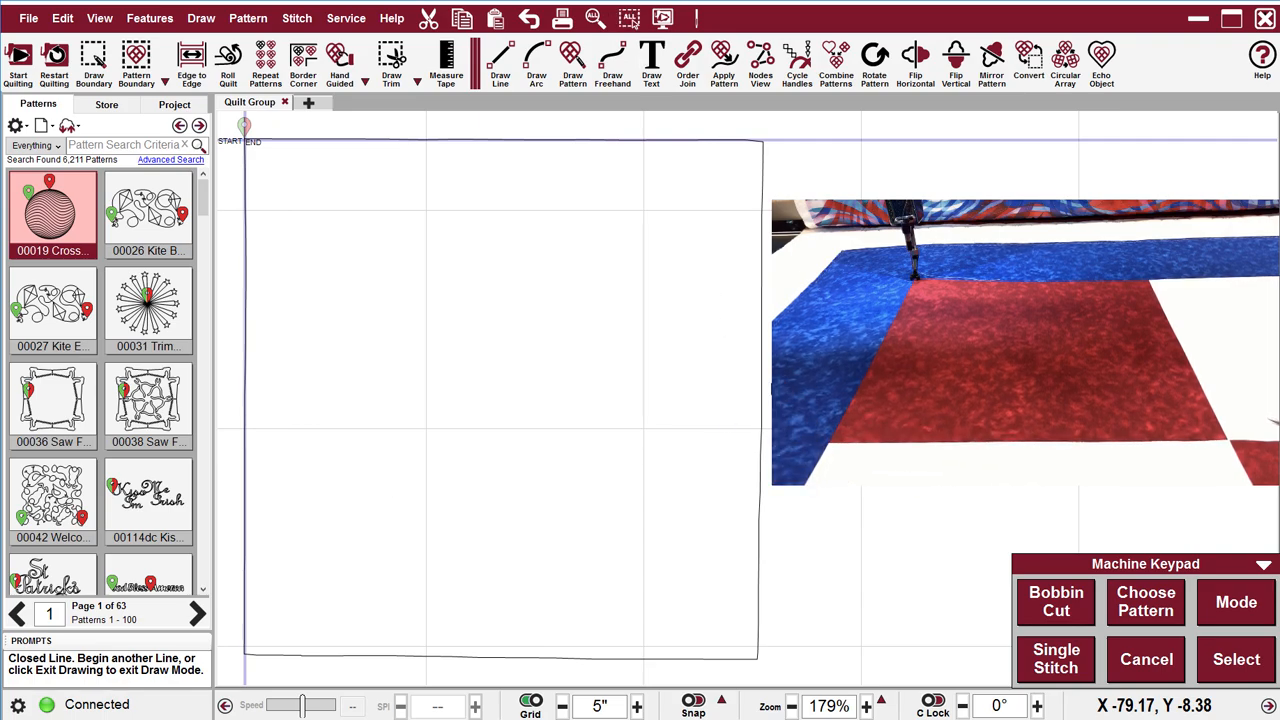
Open the drawn square's pattern properties and save them with speed 2 and SPI 12
left_click(763, 388)
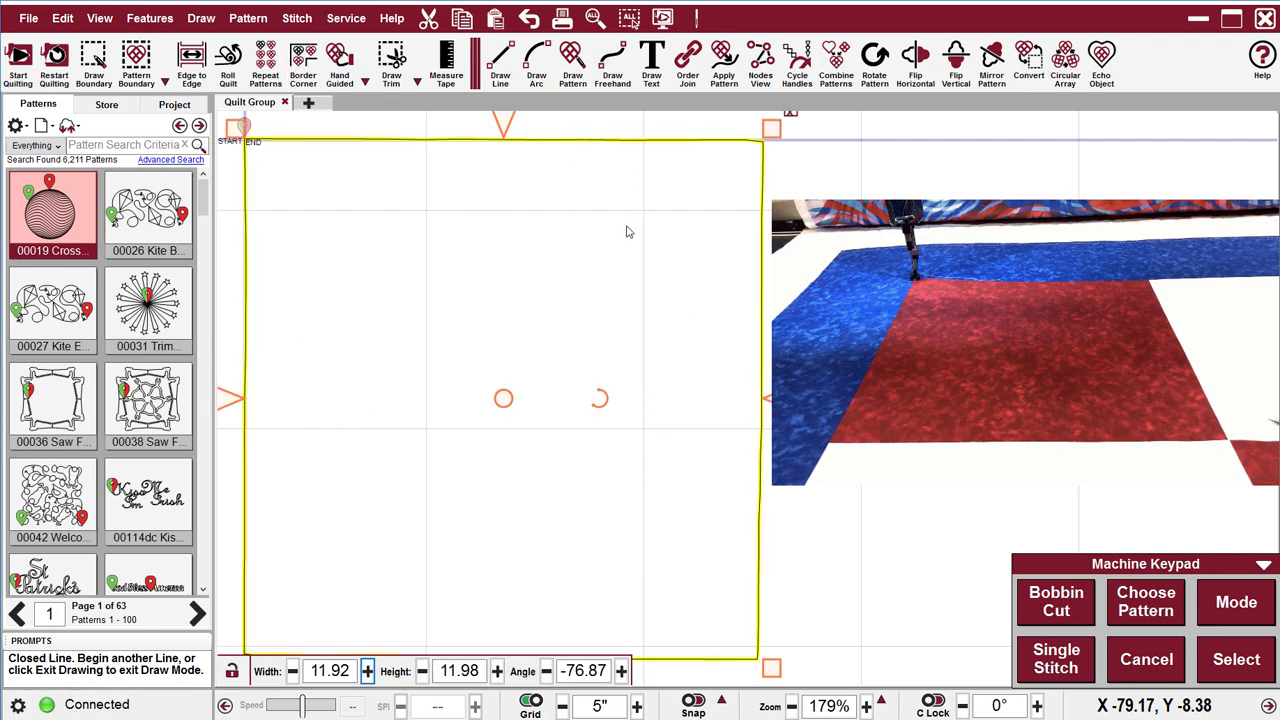
scroll(513, 382, "down", 2)
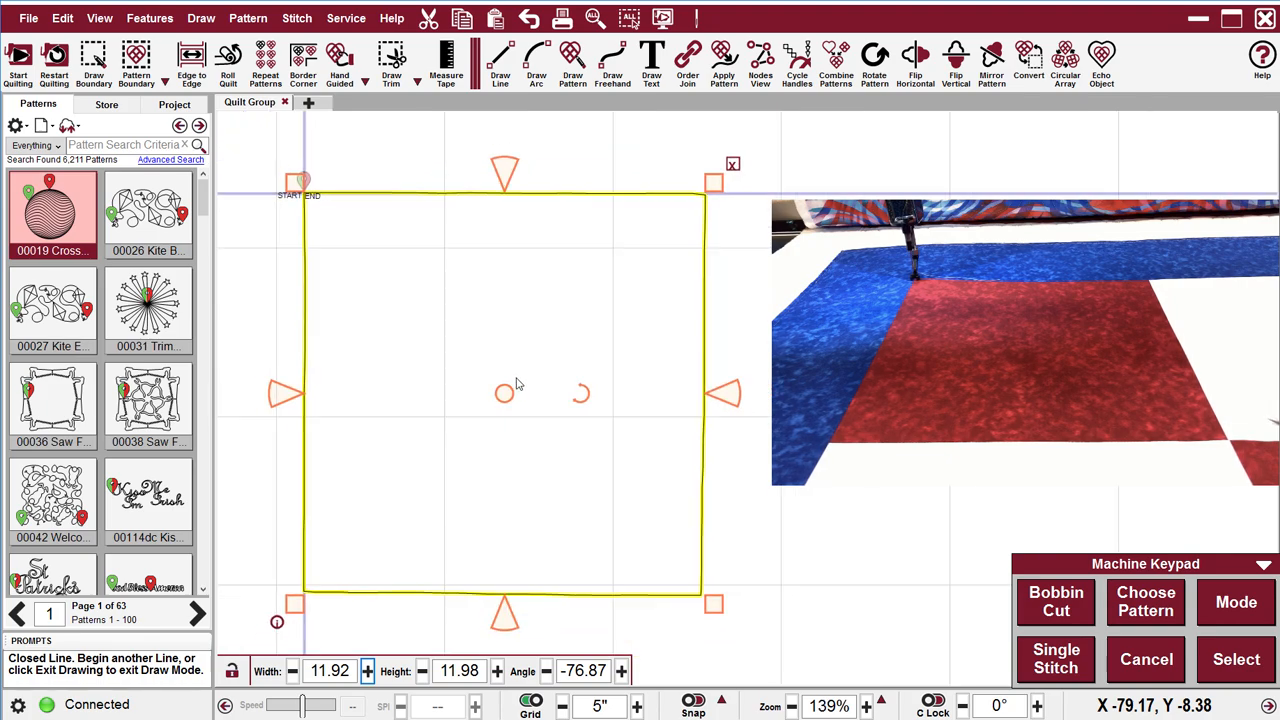
left_click_drag(515, 381, 583, 315)
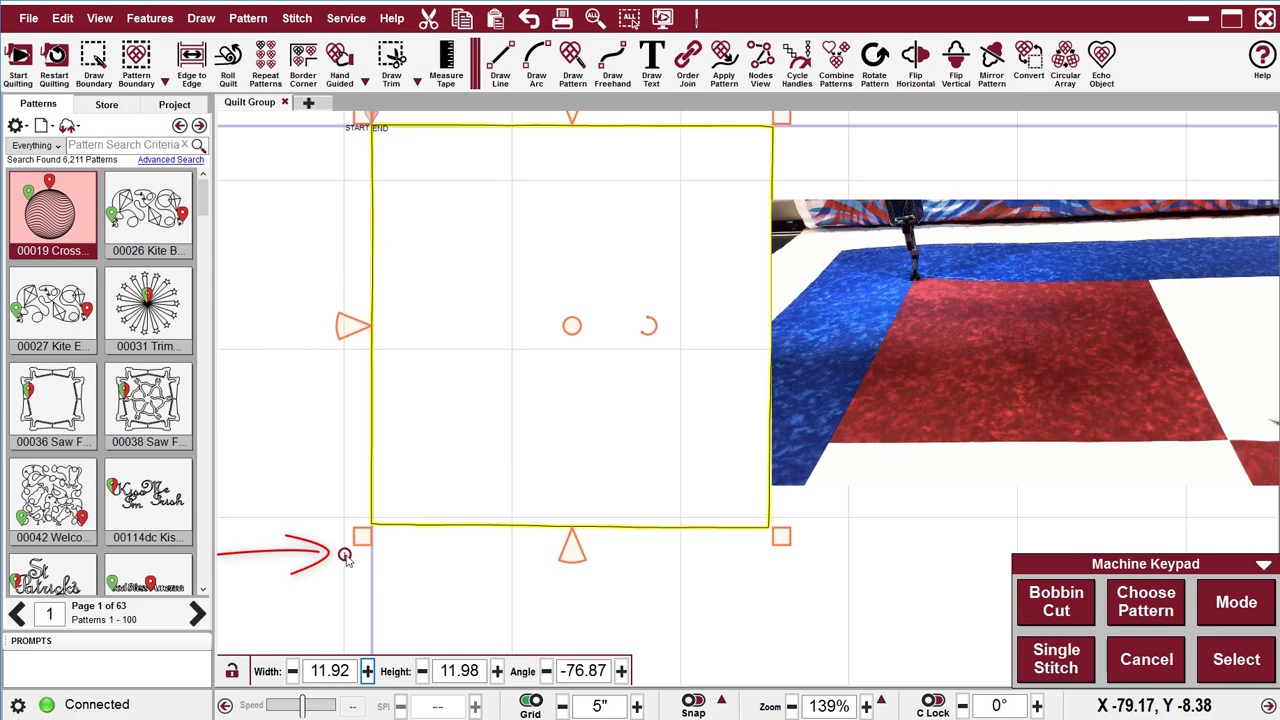
left_click(345, 555)
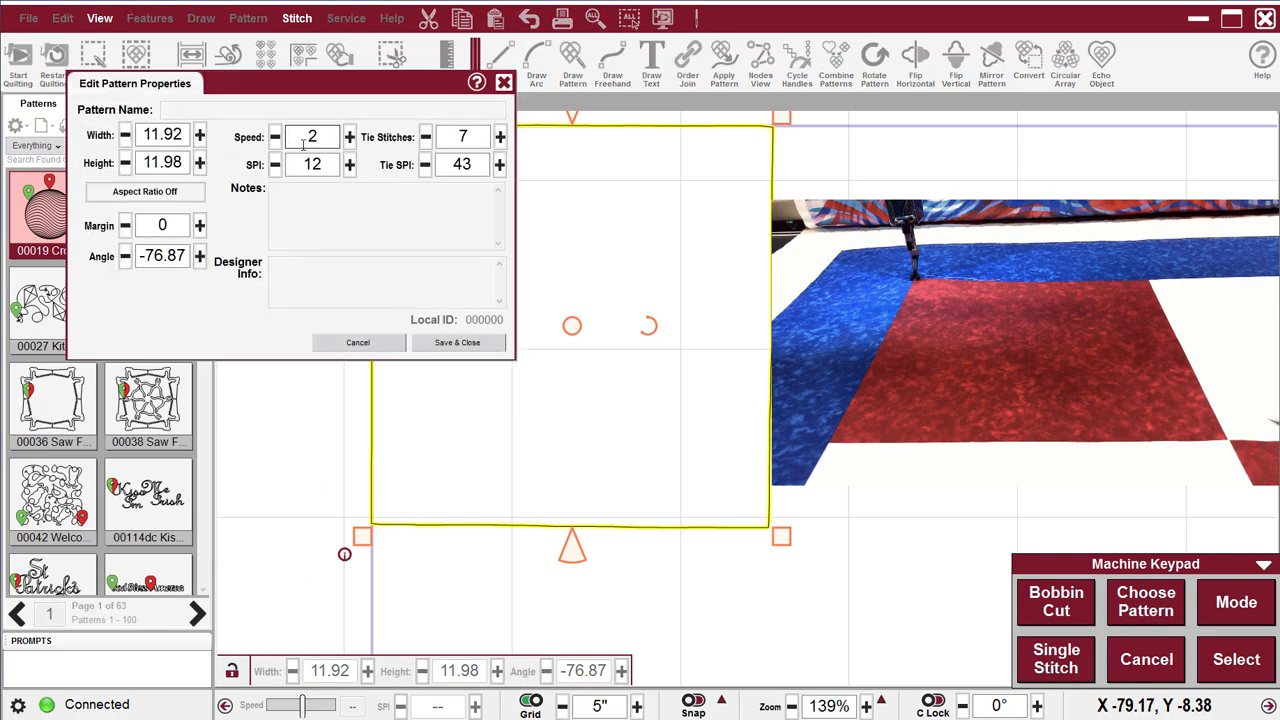
left_click(463, 345)
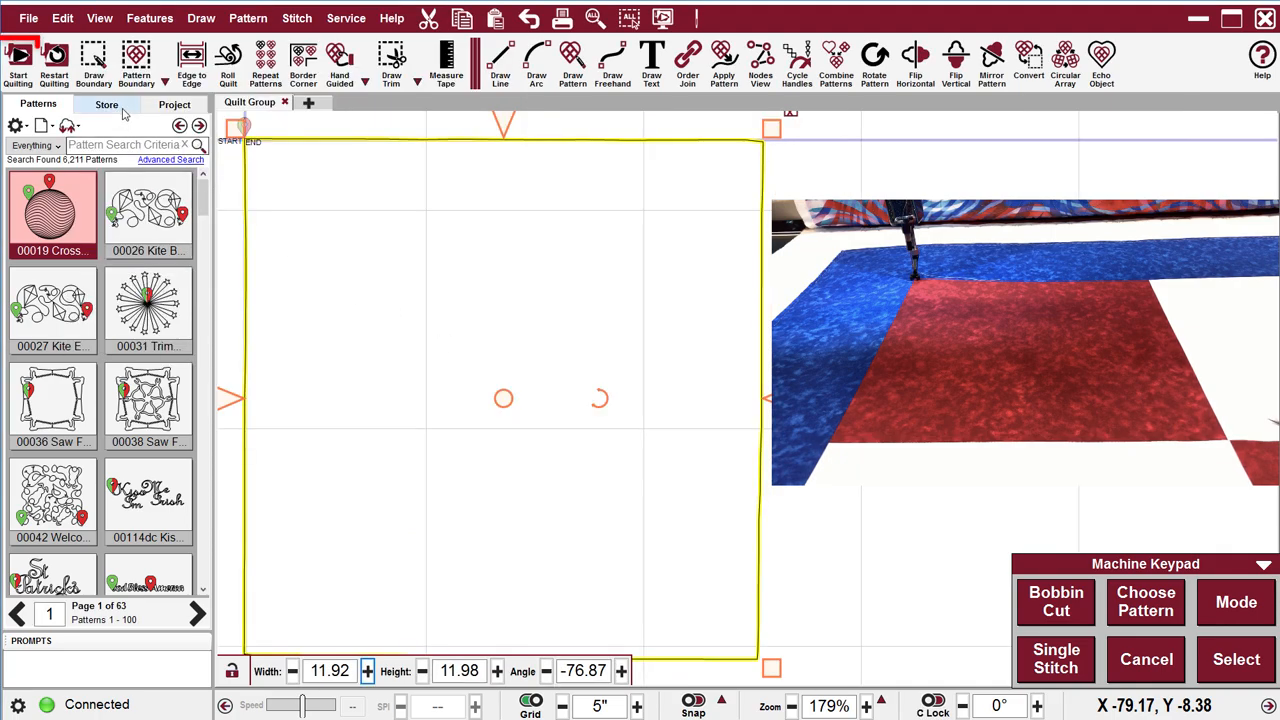
Start quilting the square outline and continue past the bobbin thread pull-up
left_click(27, 60)
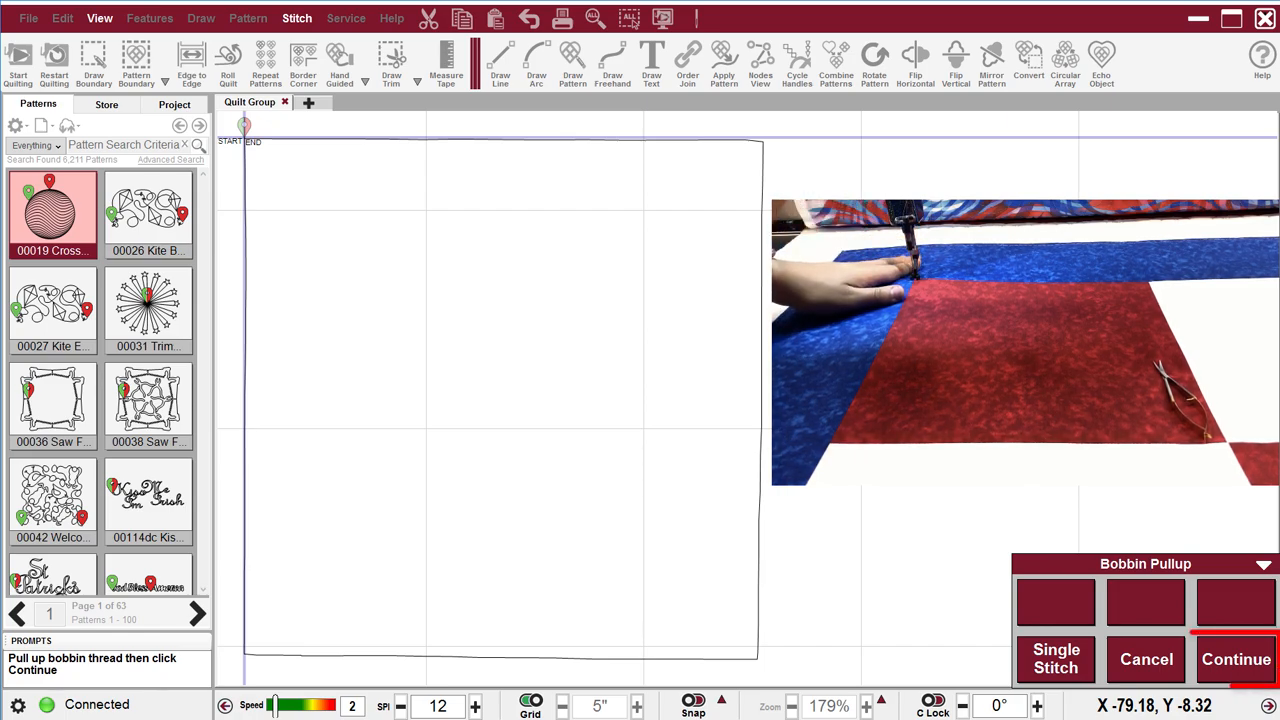
left_click(1236, 660)
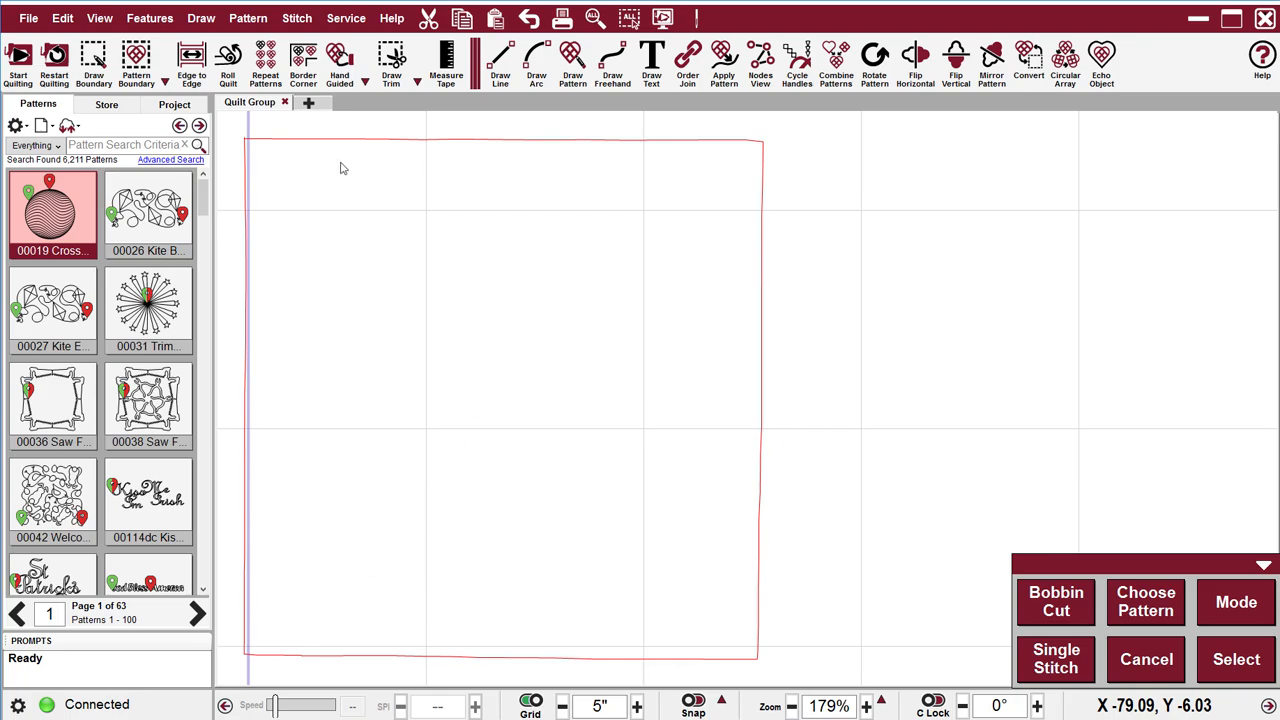
Convert the stitched square pattern to a boundary
left_click(580, 215)
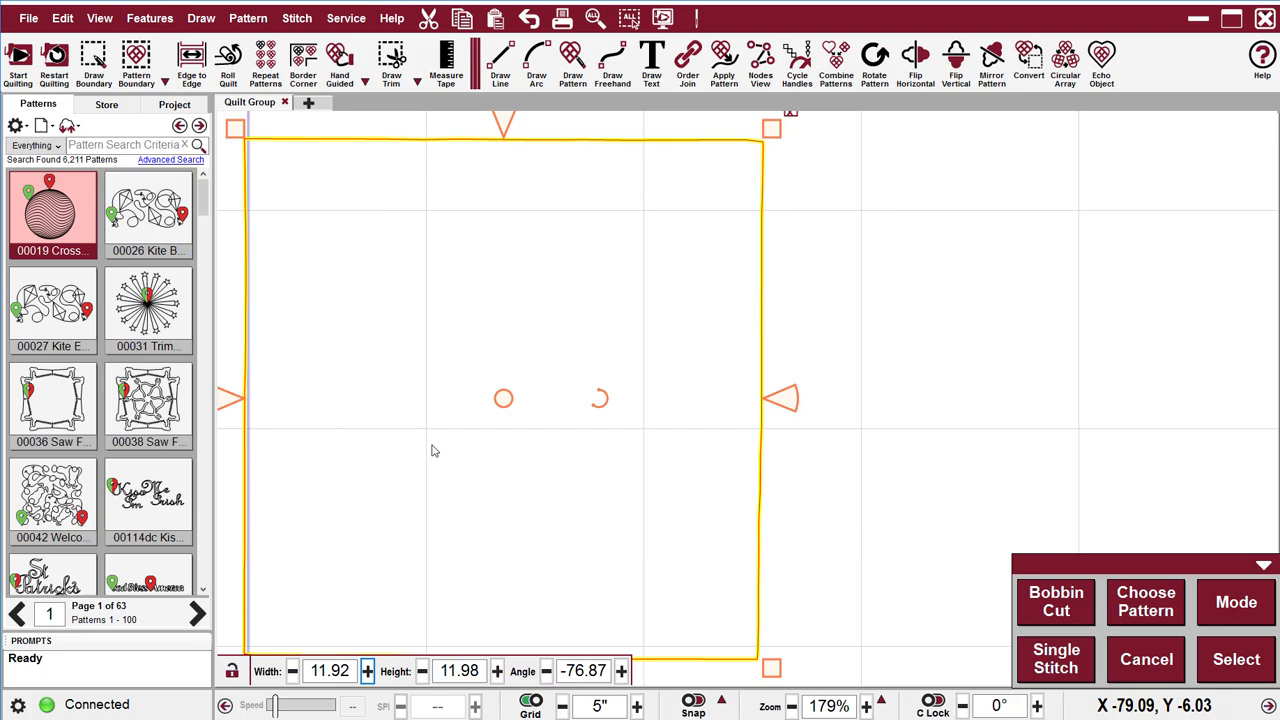
right_click(504, 398)
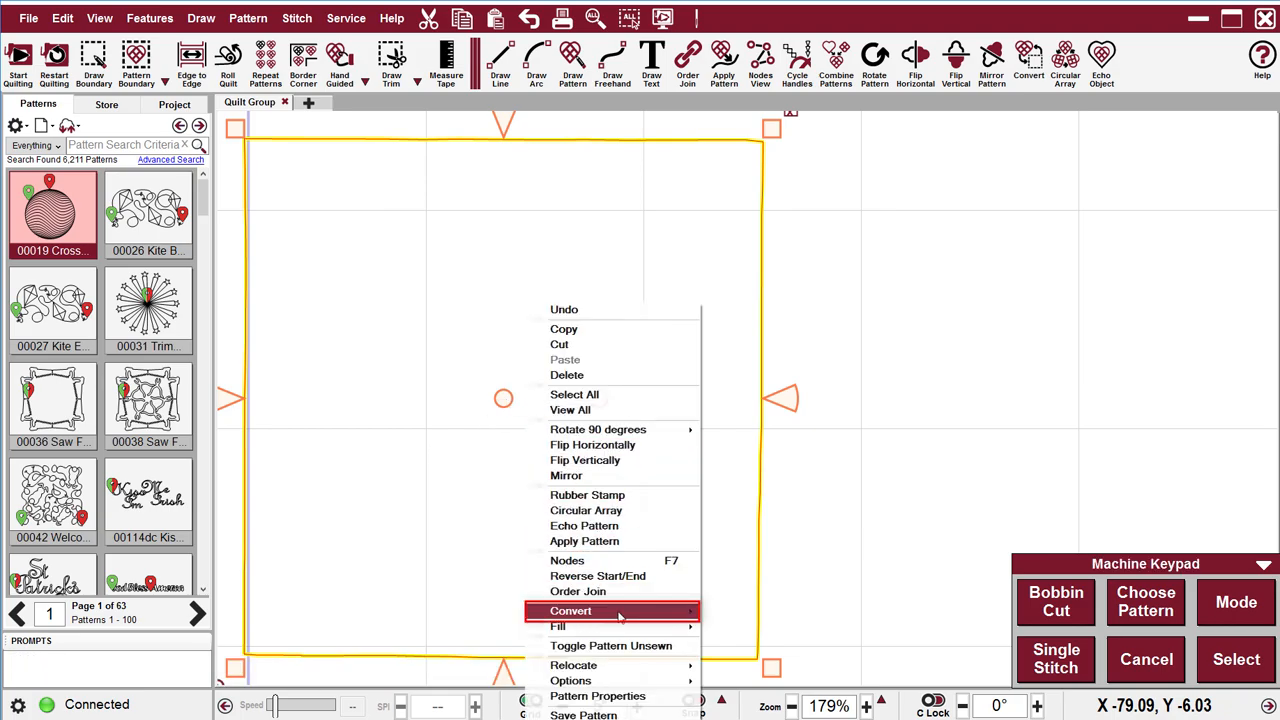
mouse_move(620, 616)
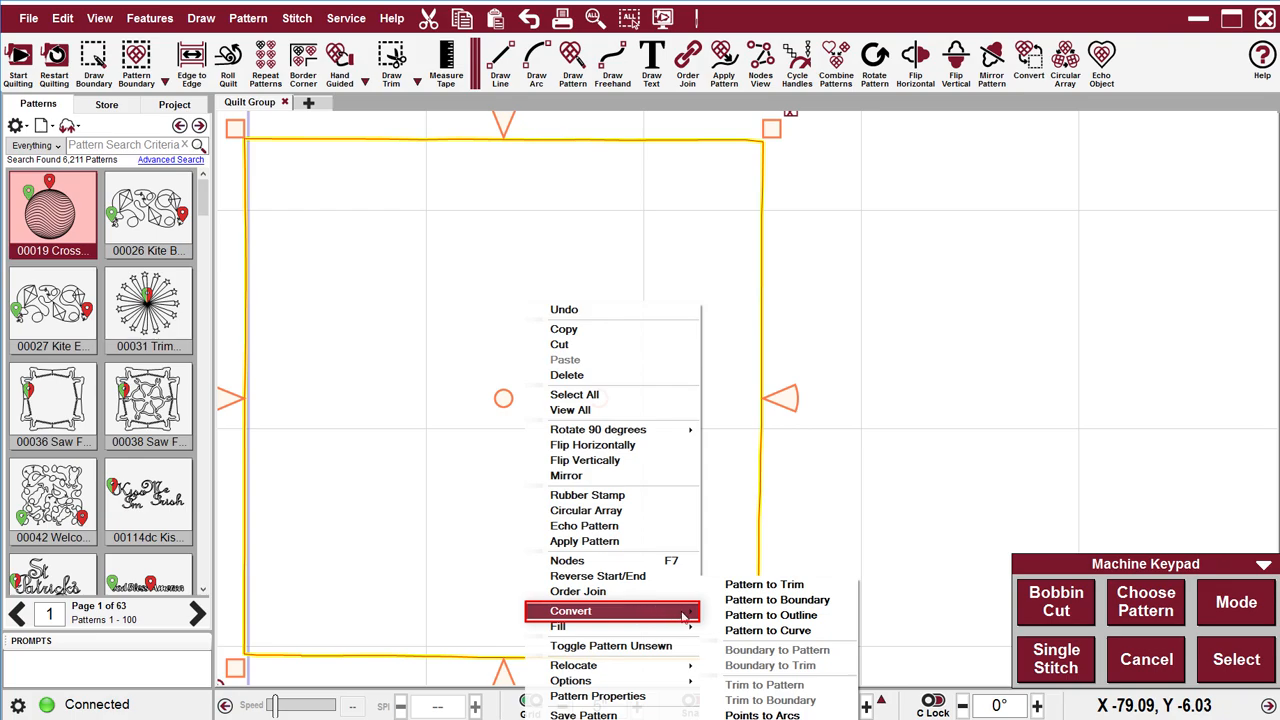
left_click(779, 603)
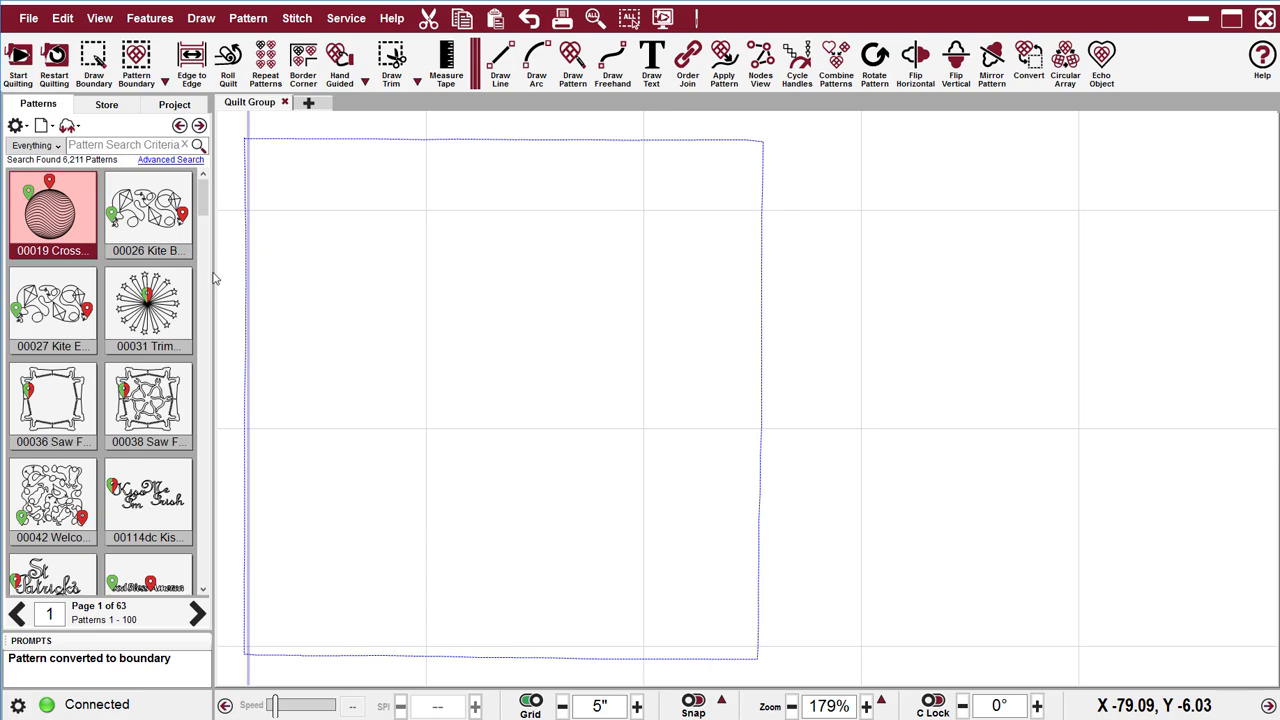
Search the pattern library for "lolli" and add Lollipop Circle Block to the project
left_click(100, 146)
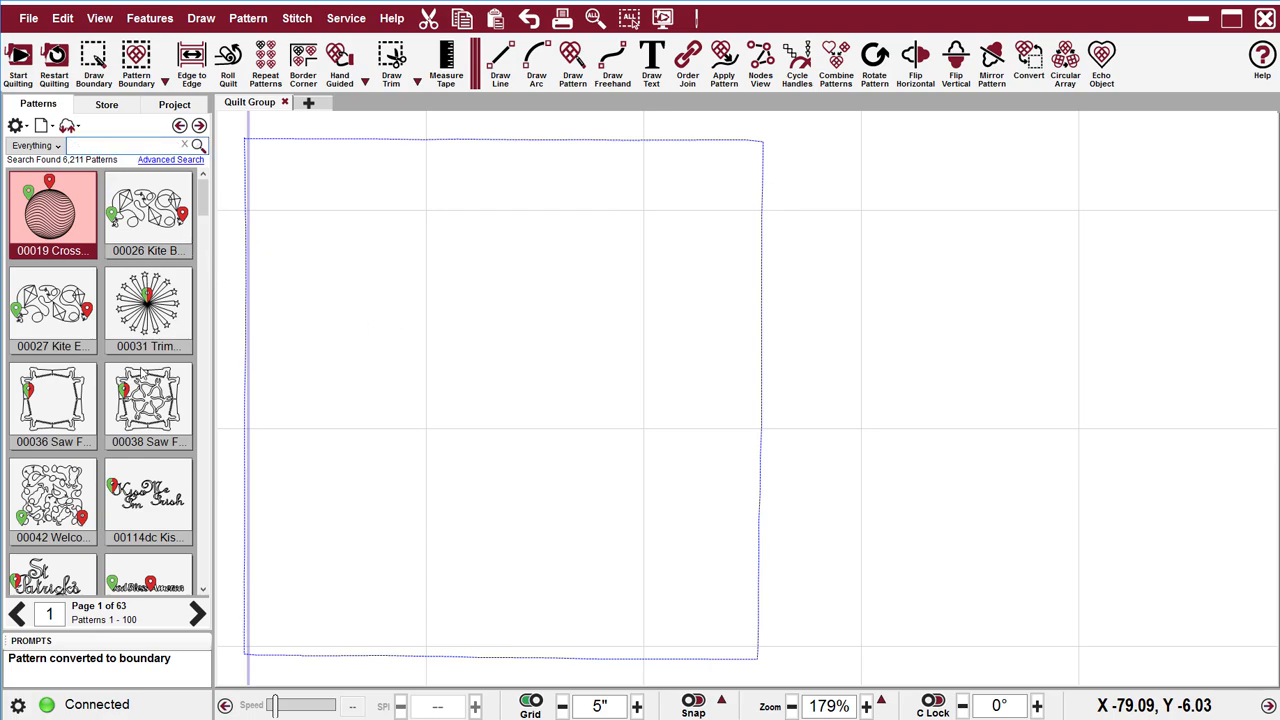
type("lolli")
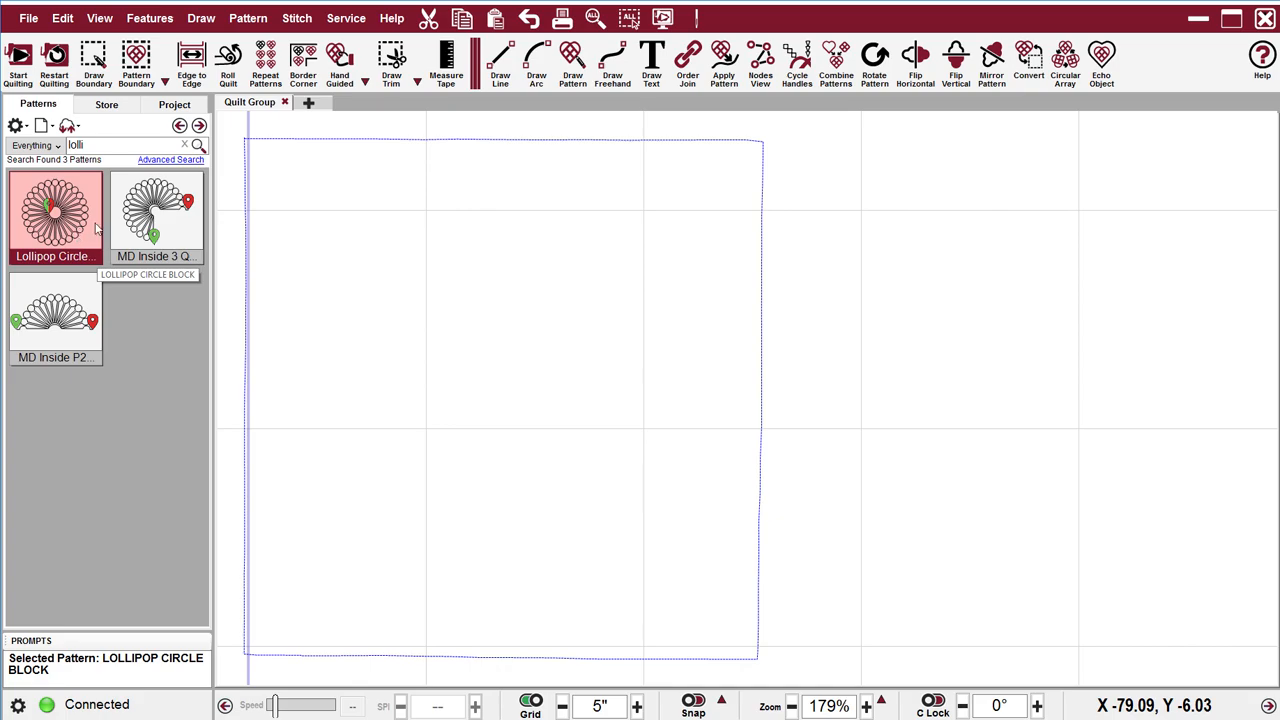
right_click(84, 216)
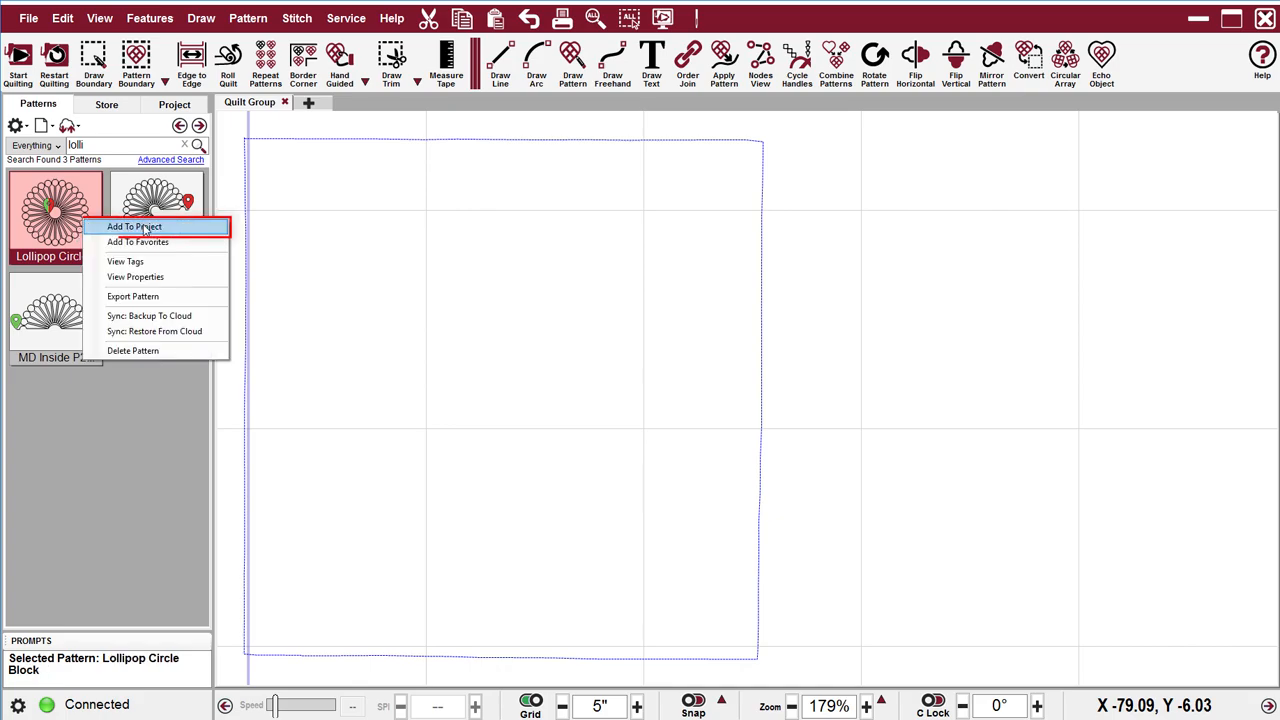
left_click(145, 228)
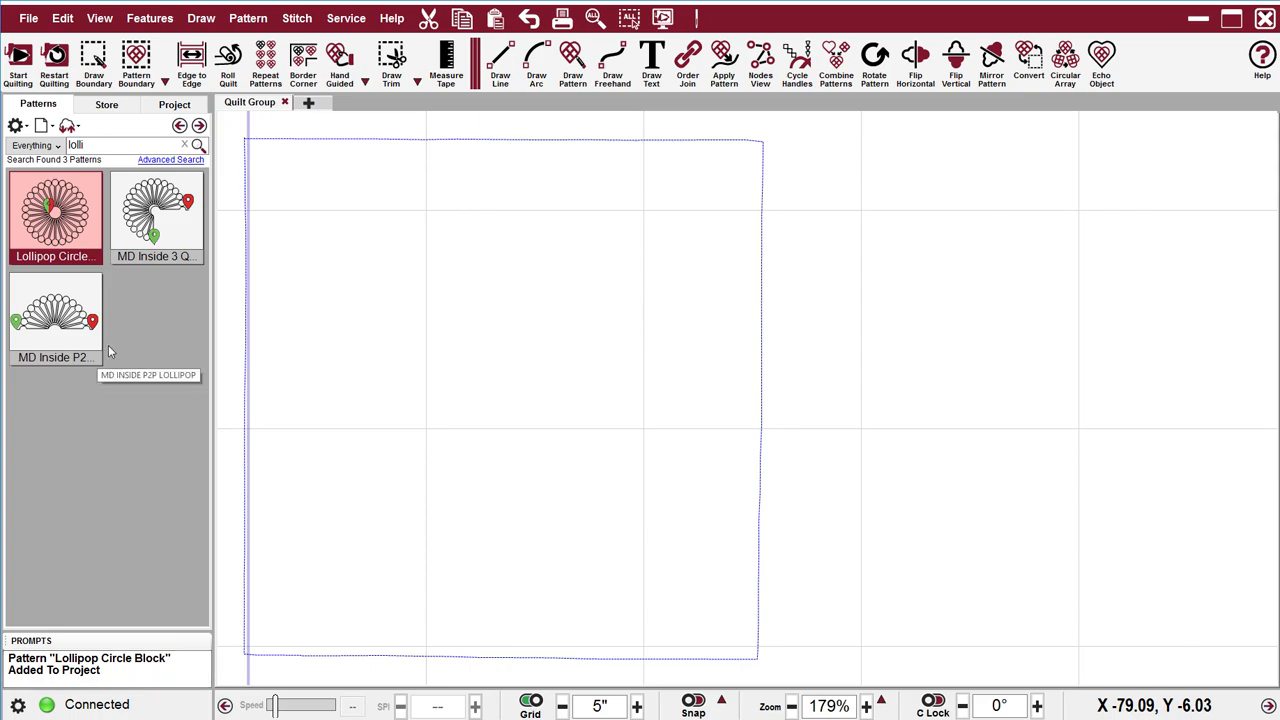
Place the project's Lollipop Circle Block inside the square boundary as a boundary pattern
left_click(168, 106)
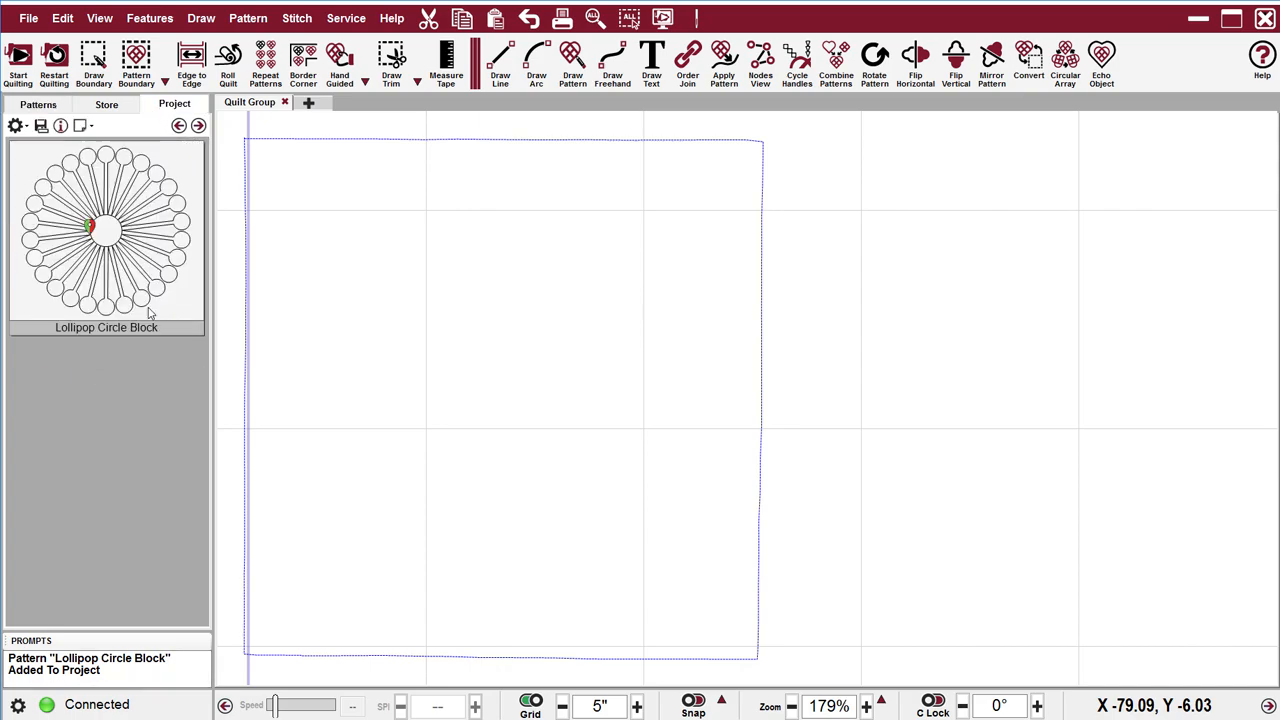
left_click(118, 256)
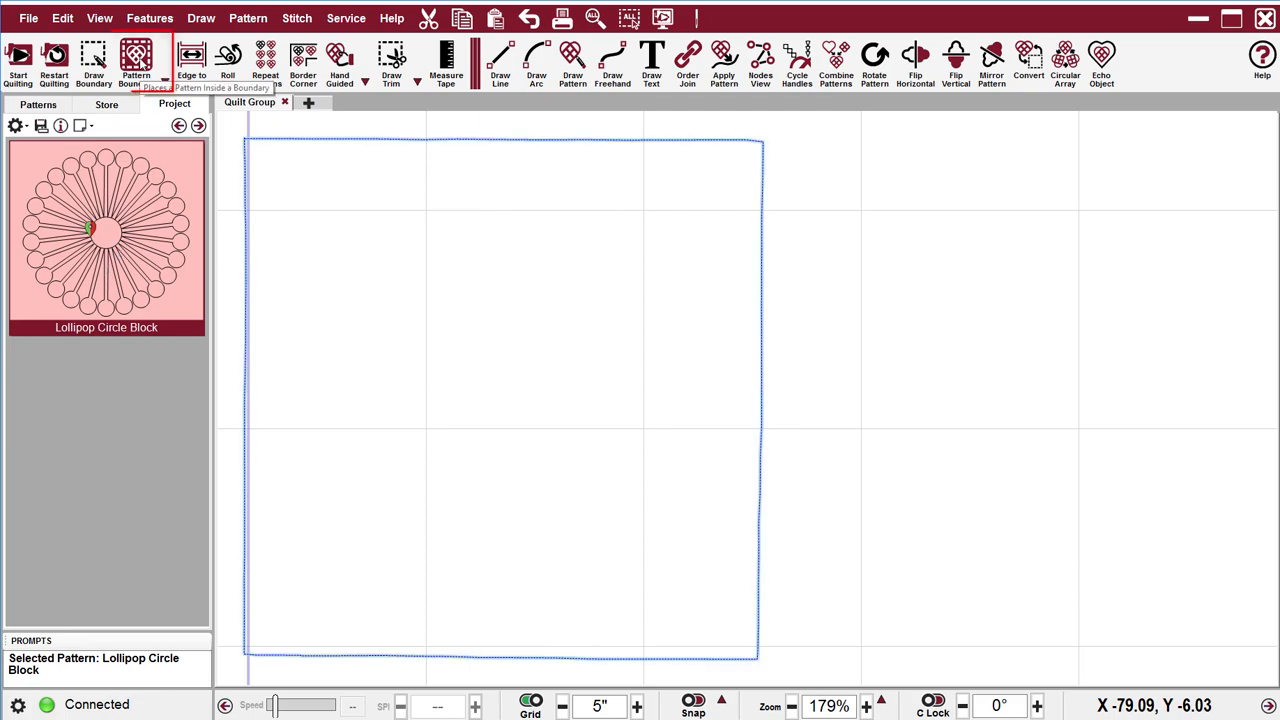
left_click(136, 62)
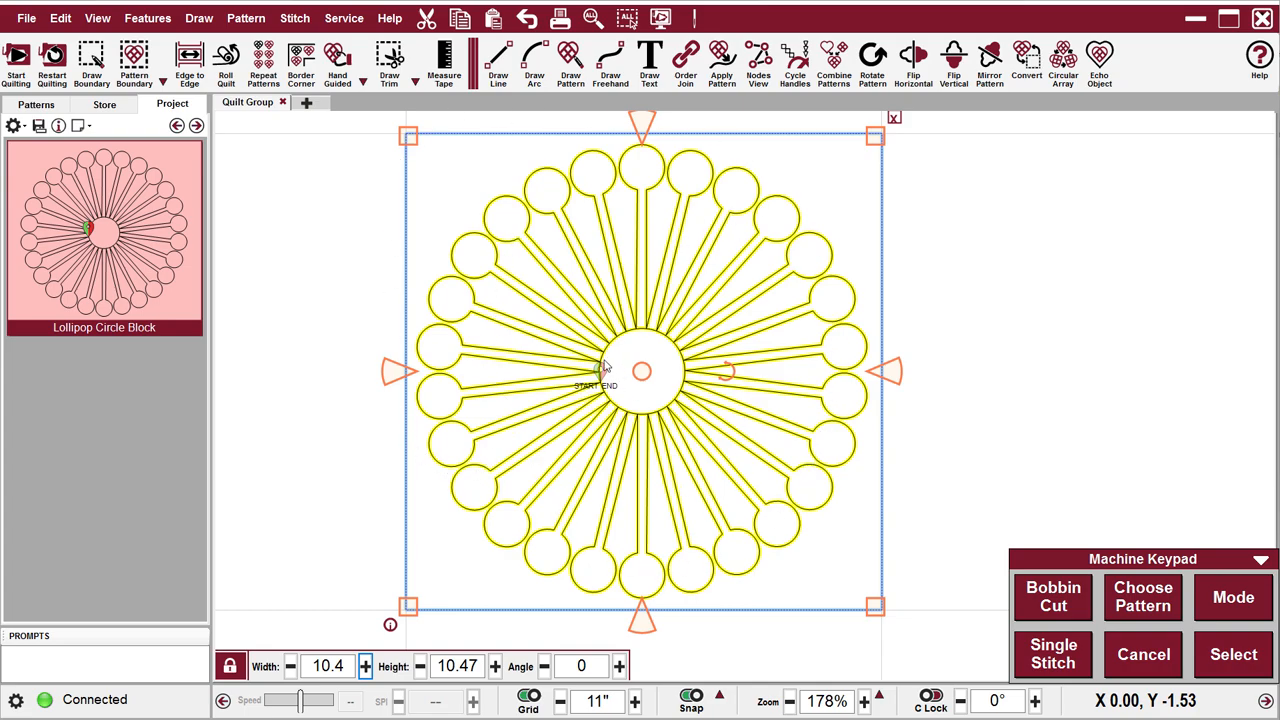
Shrink the lollipop pattern to about 9.48 by 9.55 inches and apply one outside echo with 0.25" spacing
left_click_drag(875, 138, 855, 157)
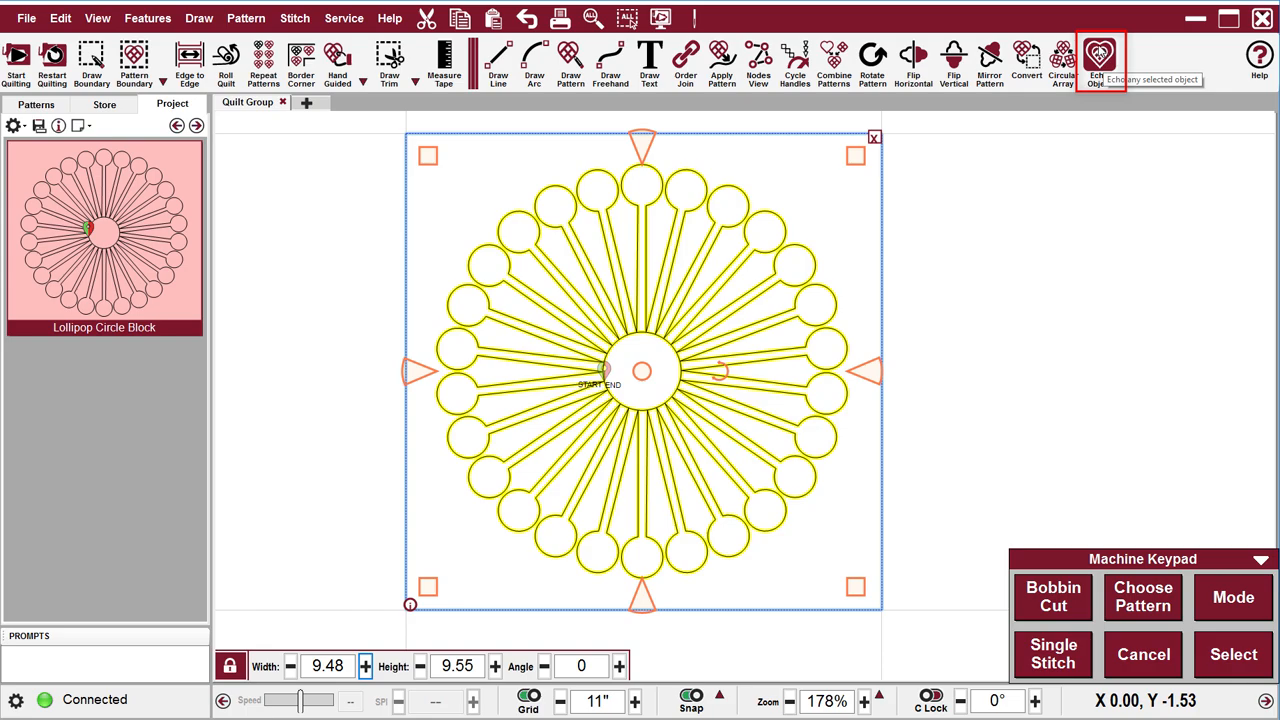
left_click(1099, 55)
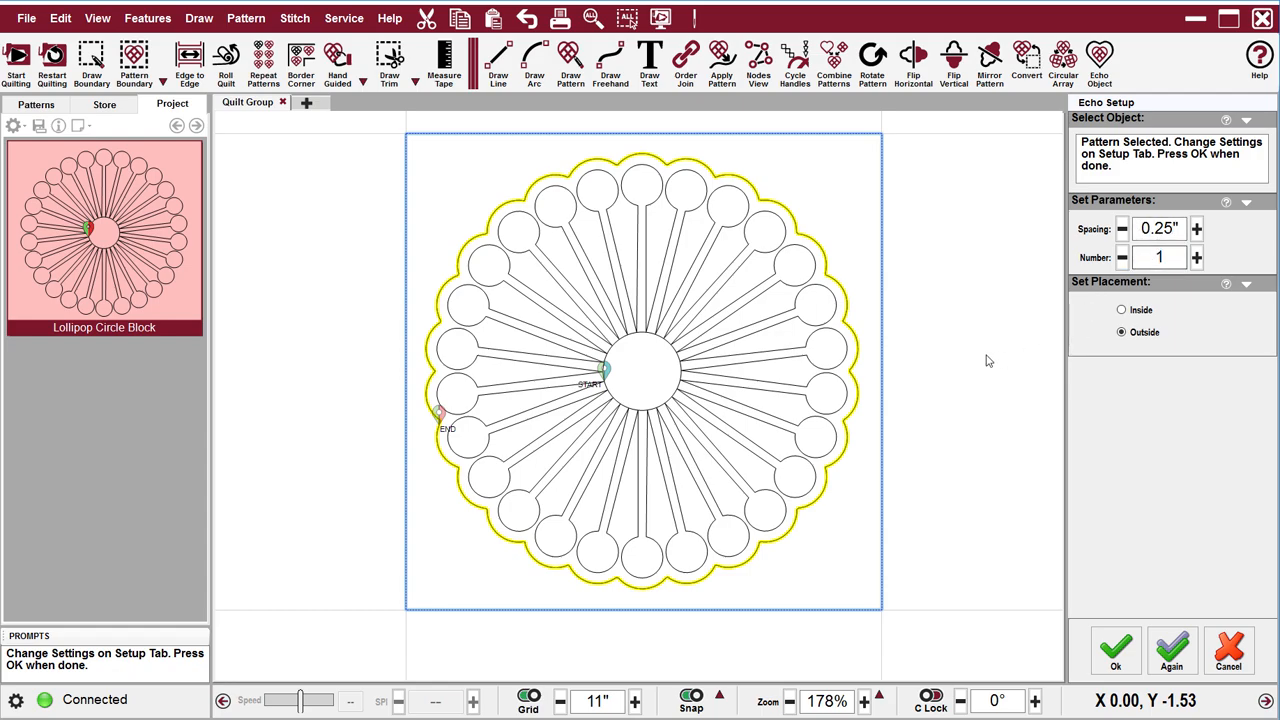
left_click(1197, 258)
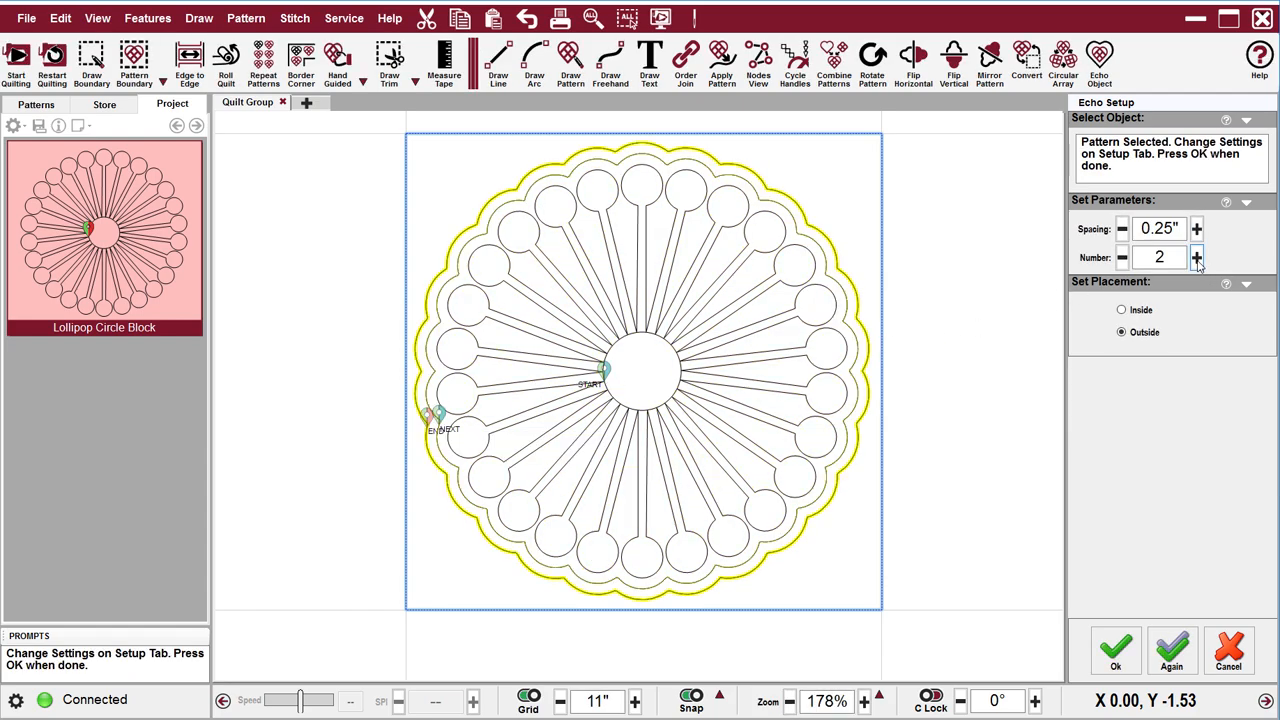
left_click(1197, 258)
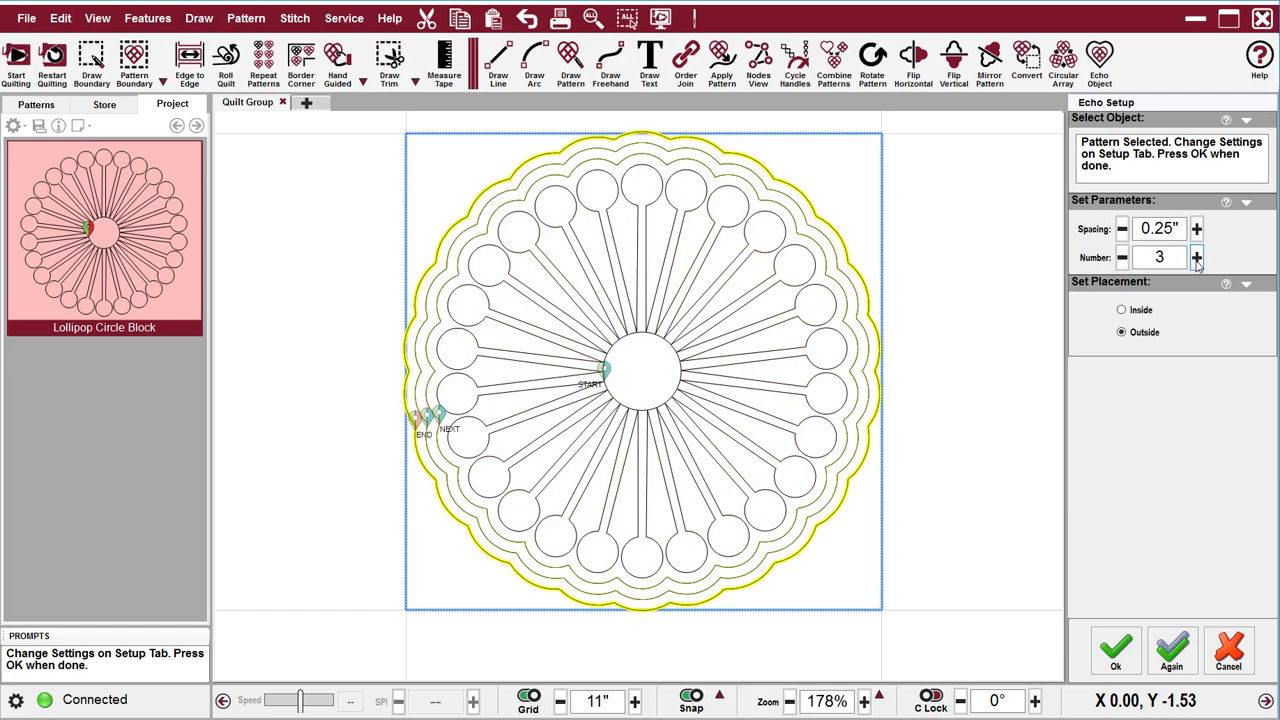
left_click(1123, 258)
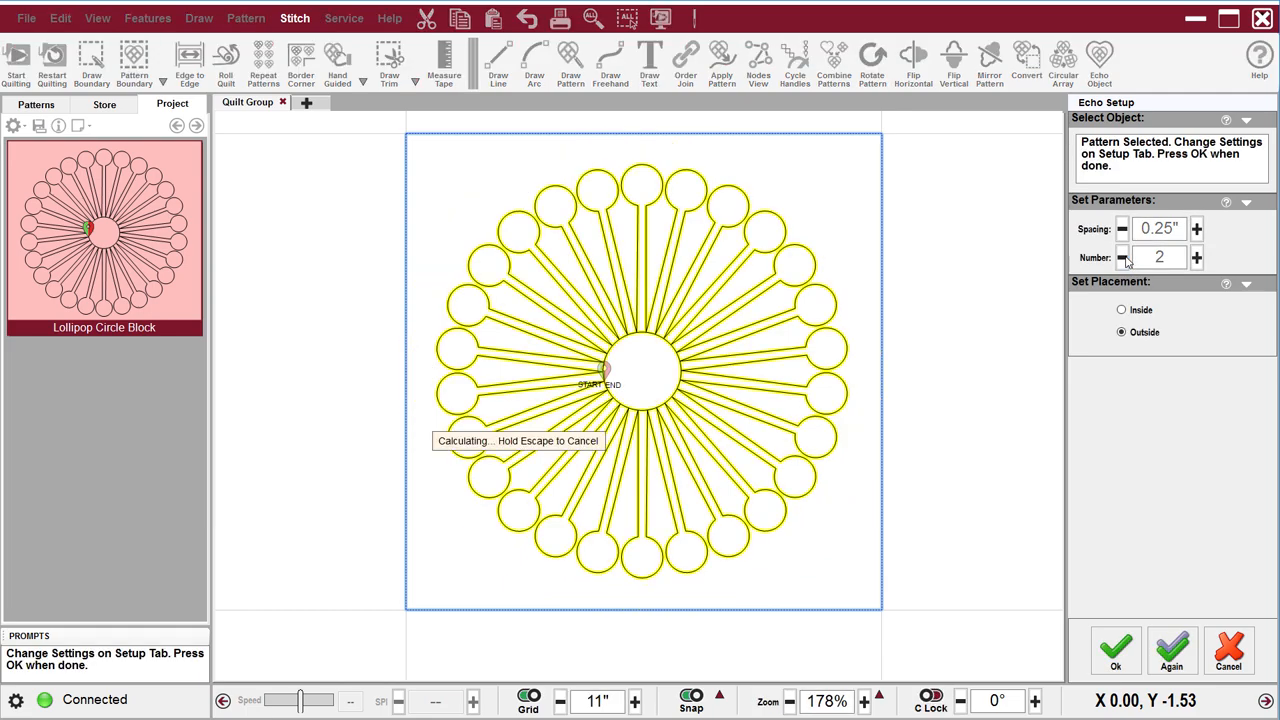
left_click(1123, 258)
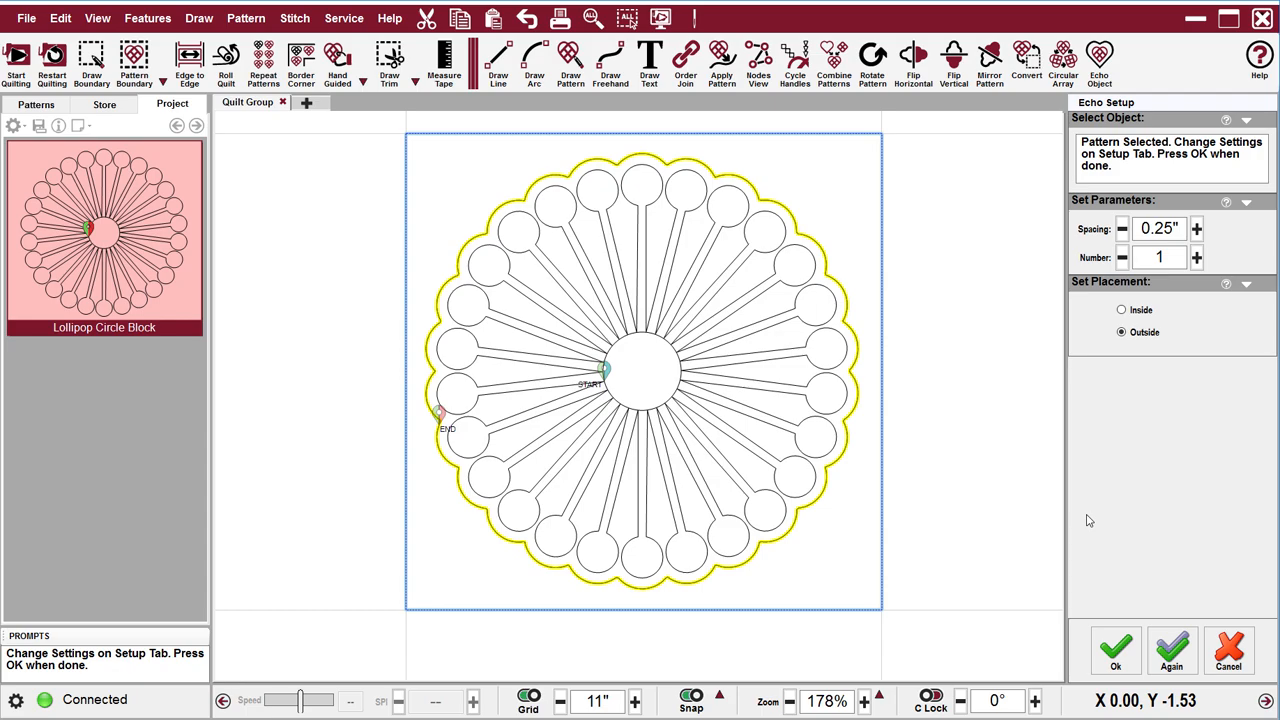
left_click(1172, 655)
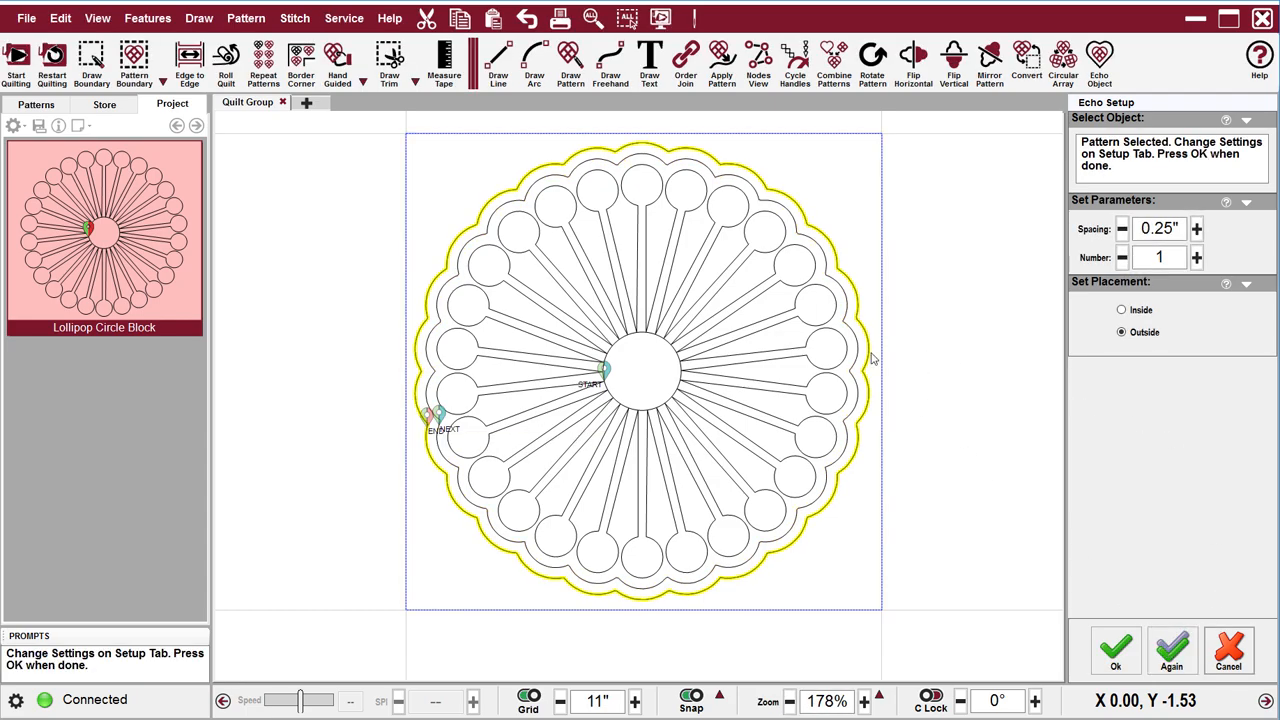
Try one inside echo of the lollipop's centre circle with 0.25" spacing, and remove it from the layout
left_click(1122, 311)
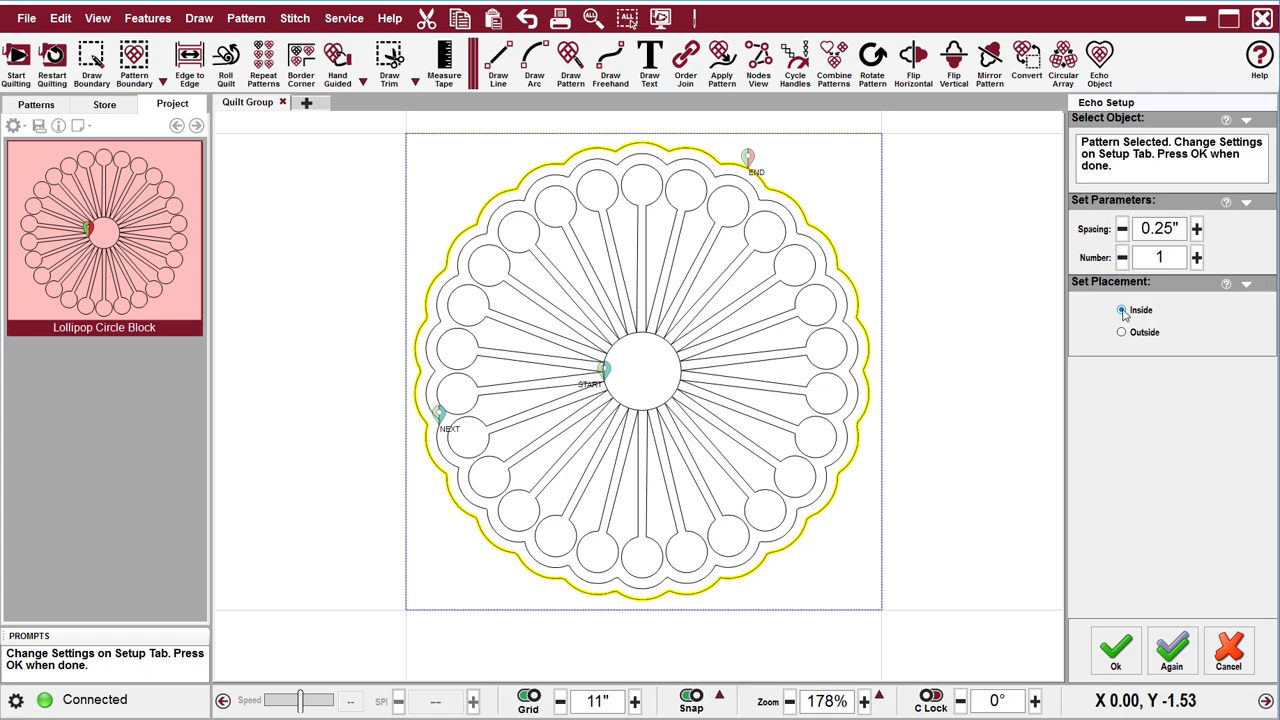
left_click(640, 372)
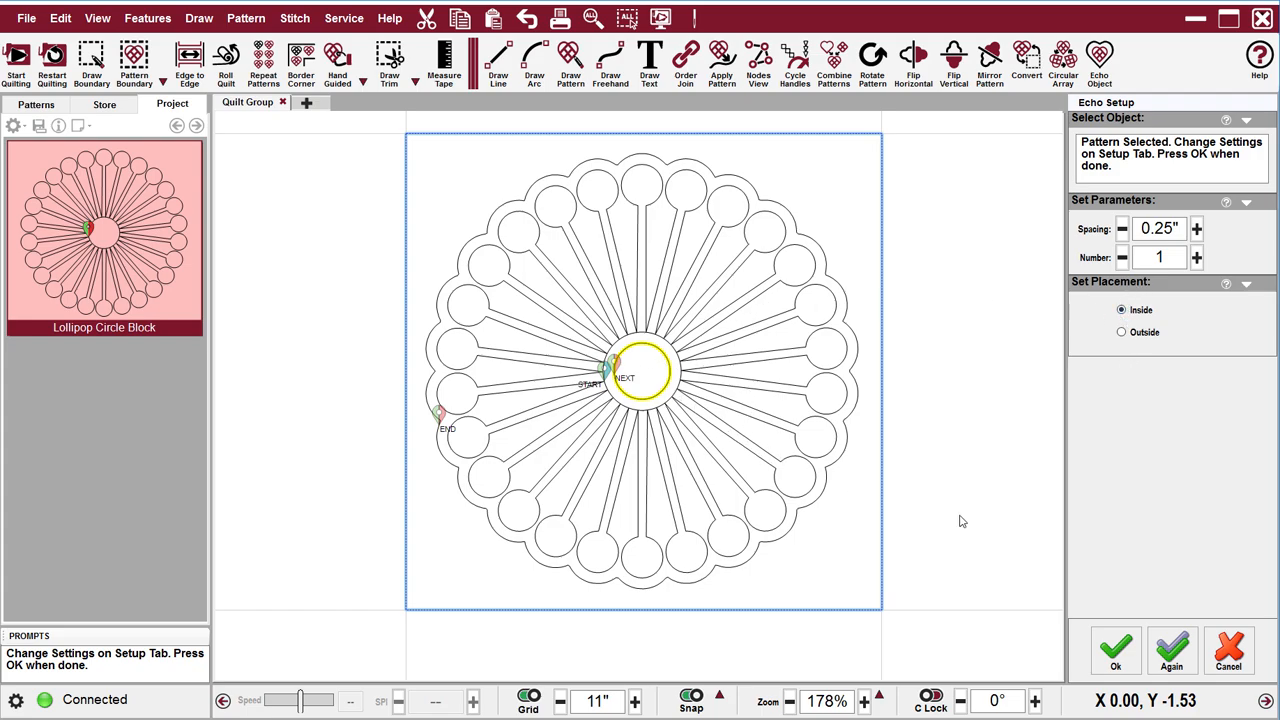
left_click(1117, 651)
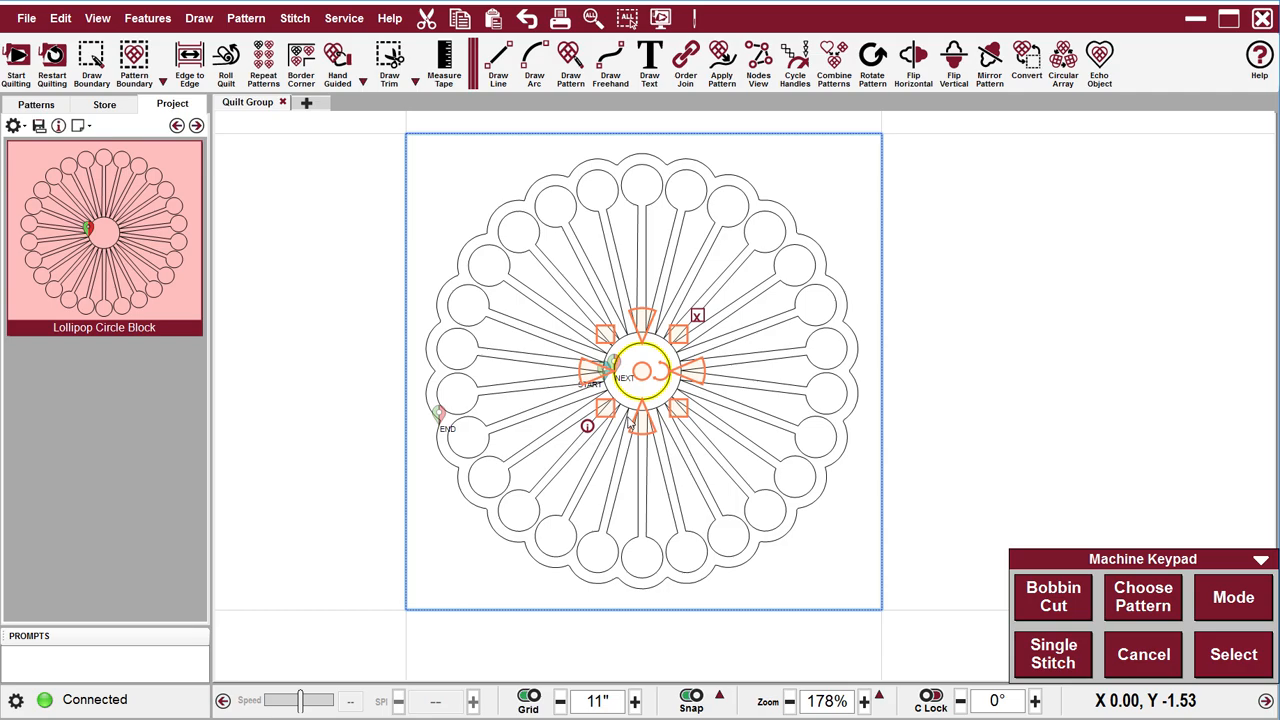
left_click(697, 316)
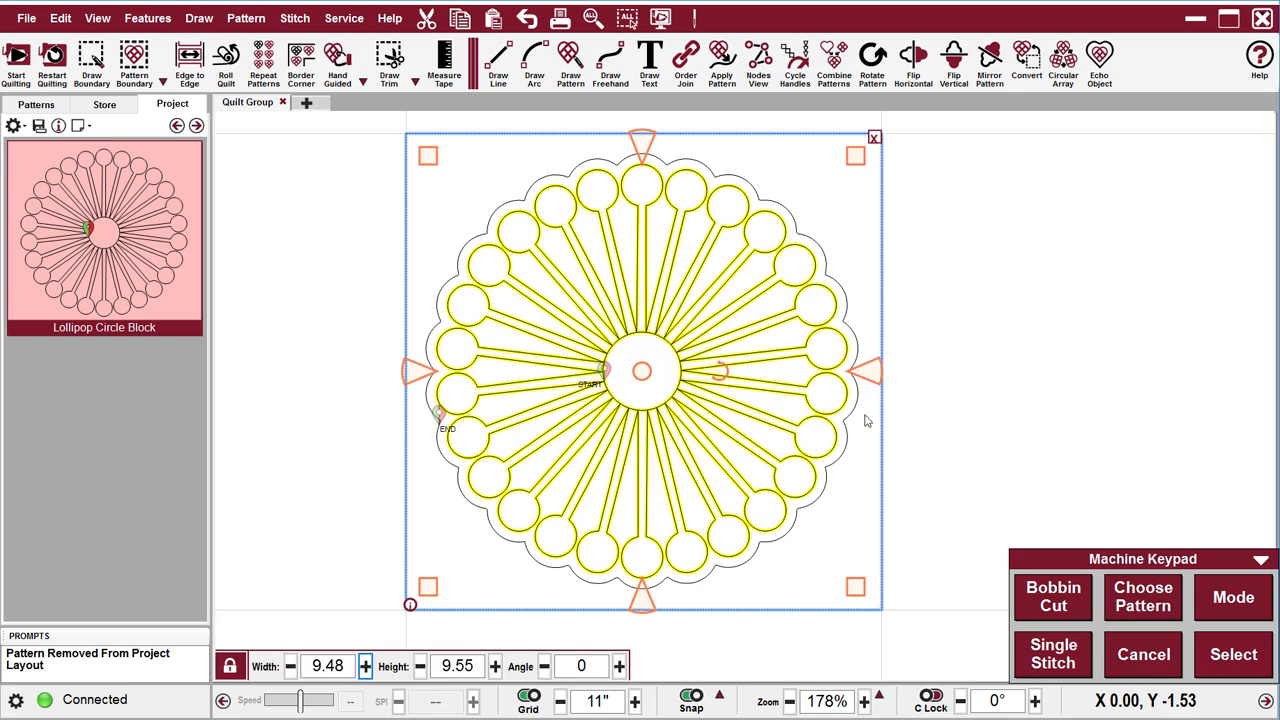
Enlarge the lollipop pattern together with its outside echo to about 10.71 by 10.79 inches and centre it in the boundary
left_click(978, 393)
left_click(722, 560)
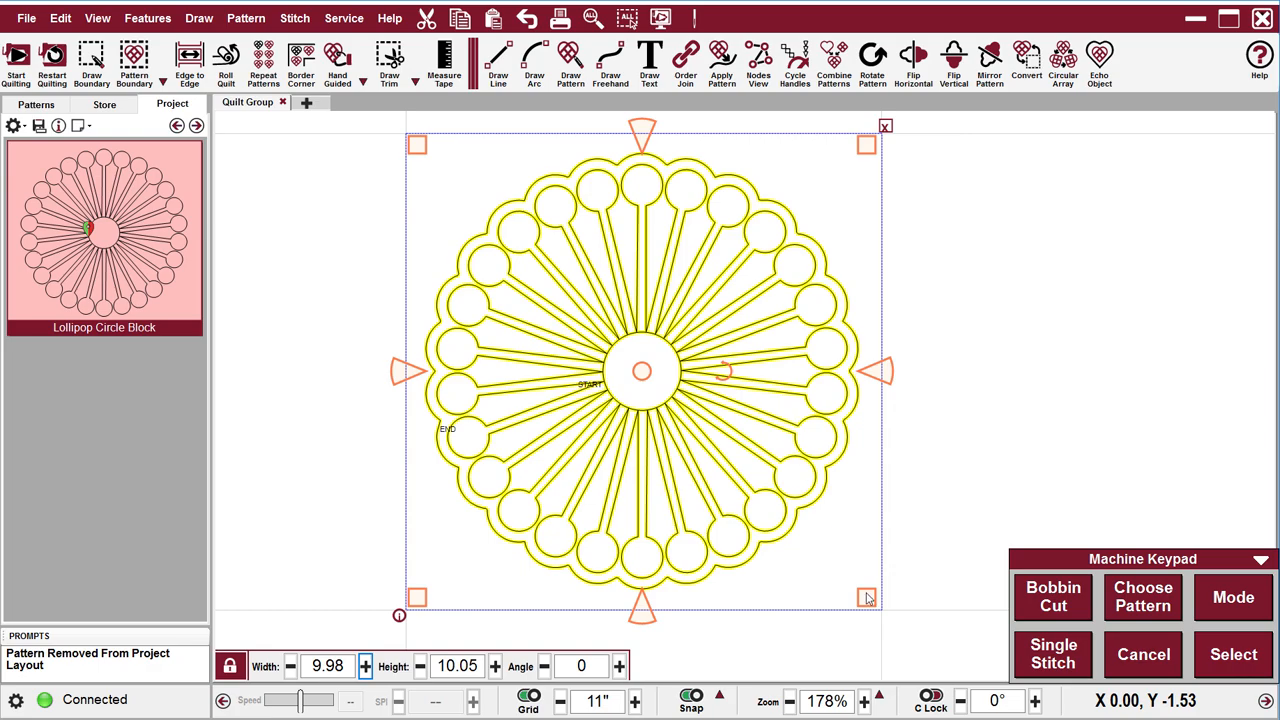
left_click_drag(866, 609, 876, 617)
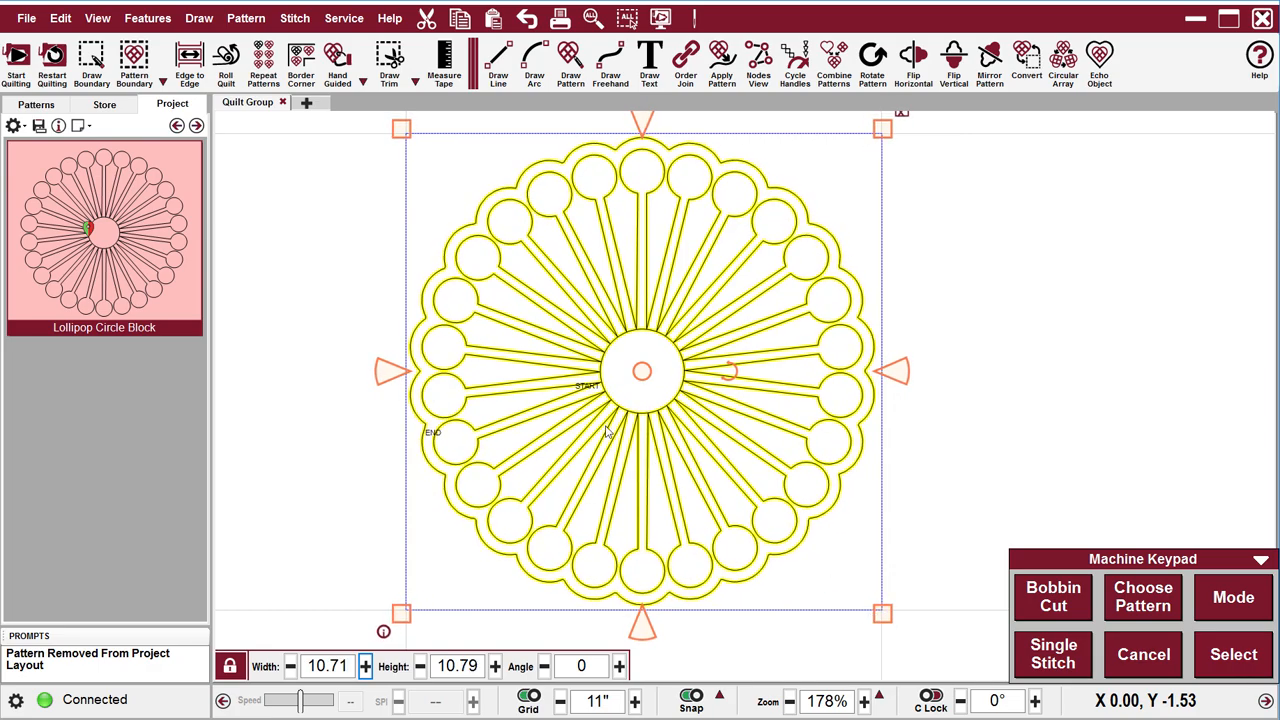
left_click_drag(636, 371, 640, 373)
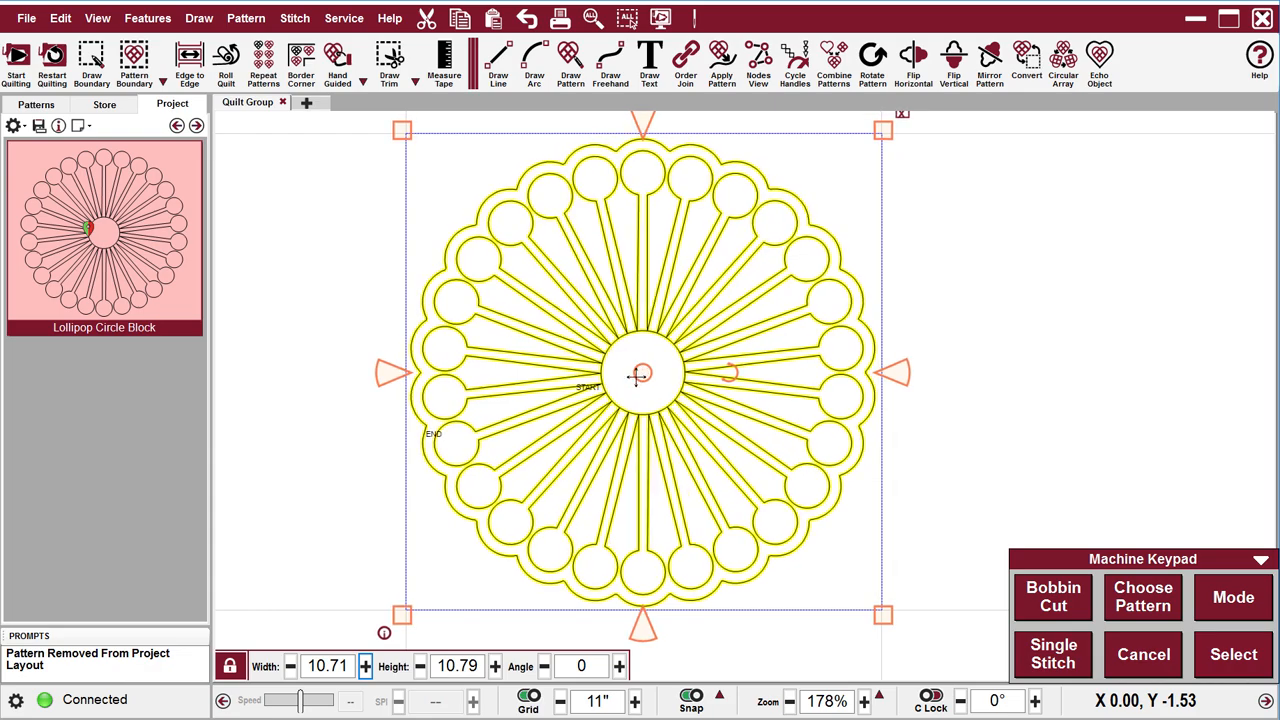
Start quilting the echoed lollipop pattern
left_click(15, 60)
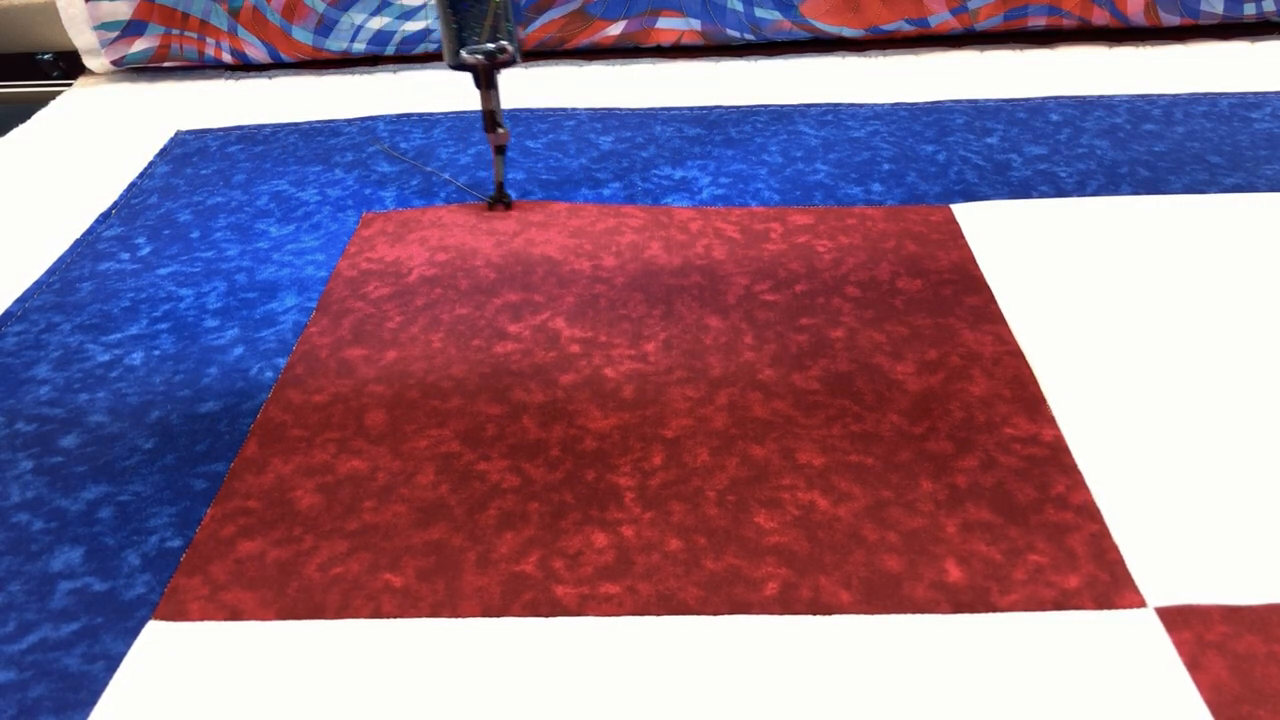